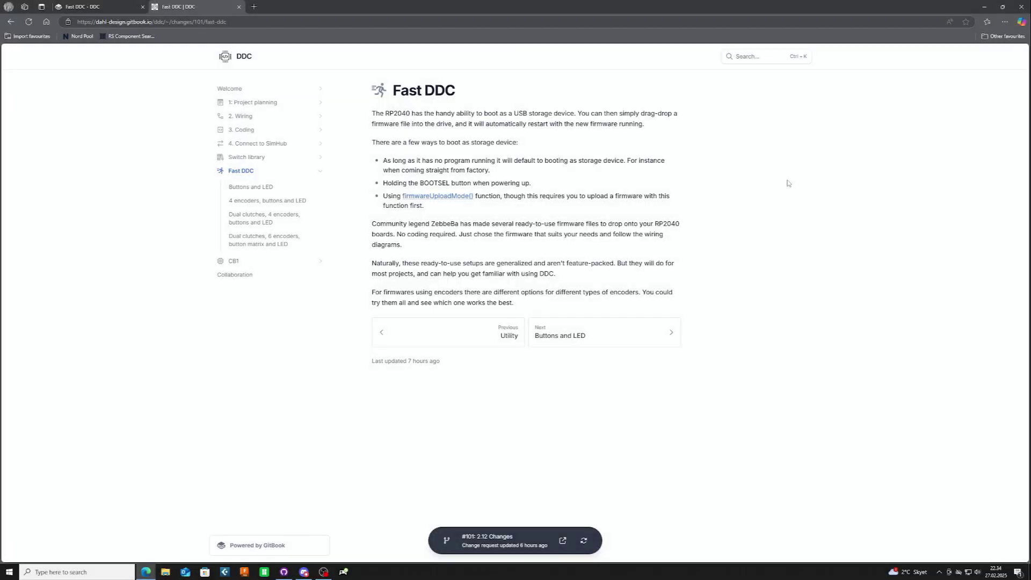
# Open the Fast DDC 'Buttons and LED' page with its Pico wiring and B25_LED30.uf2 download.
pyautogui.click(265, 193)
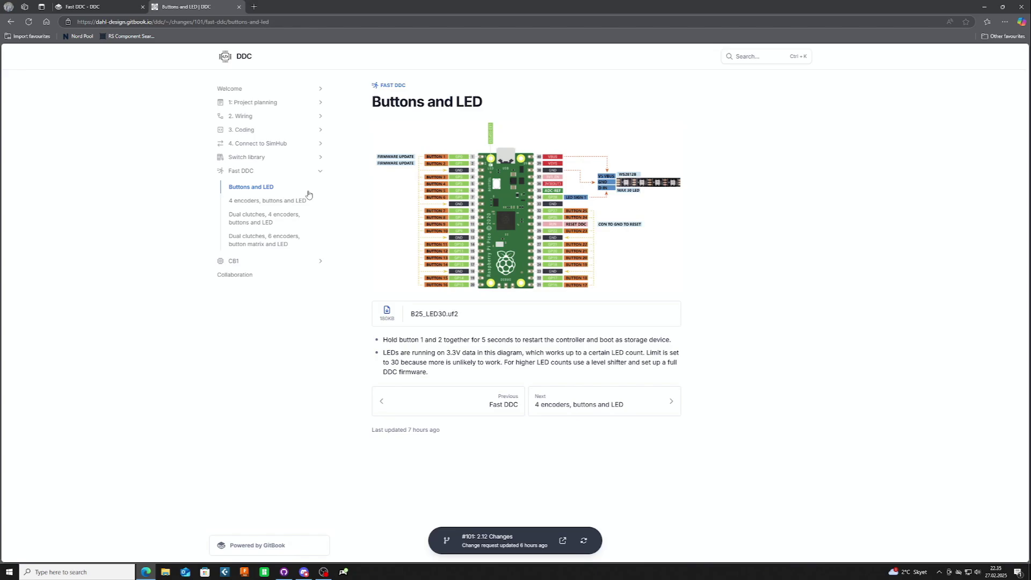
# Navigate the Fast DDC sidebar to the 'Dual clutches, 6 encoders, button matrix and LED' page.
pyautogui.click(274, 199)
pyautogui.click(260, 219)
pyautogui.click(260, 239)
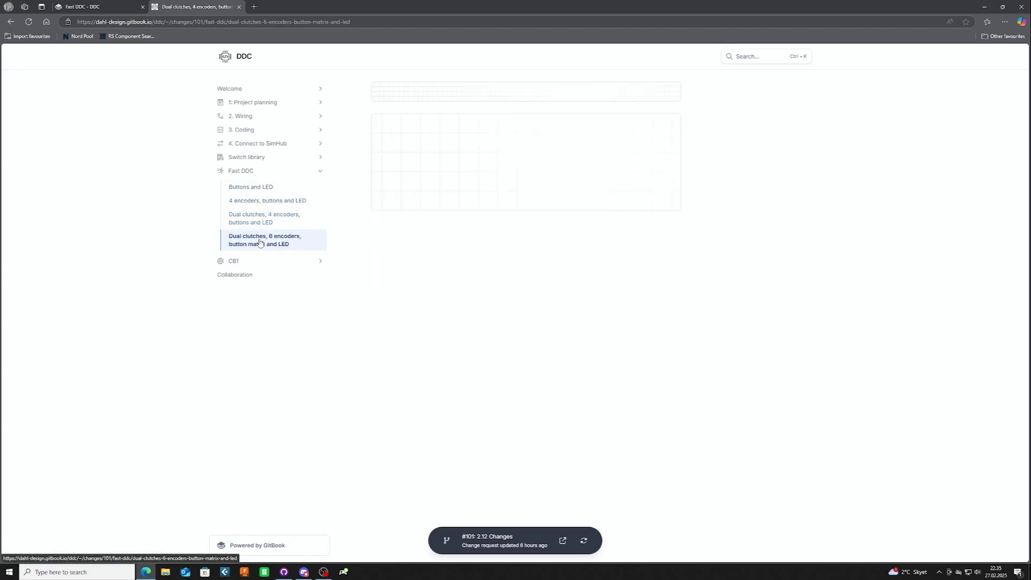
pyautogui.click(258, 220)
pyautogui.click(251, 187)
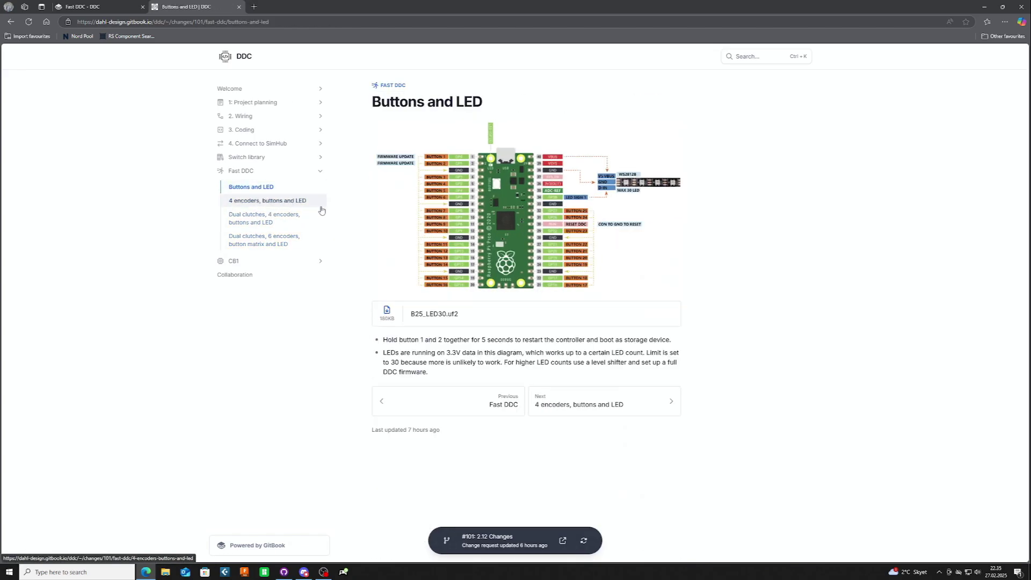
pyautogui.click(258, 240)
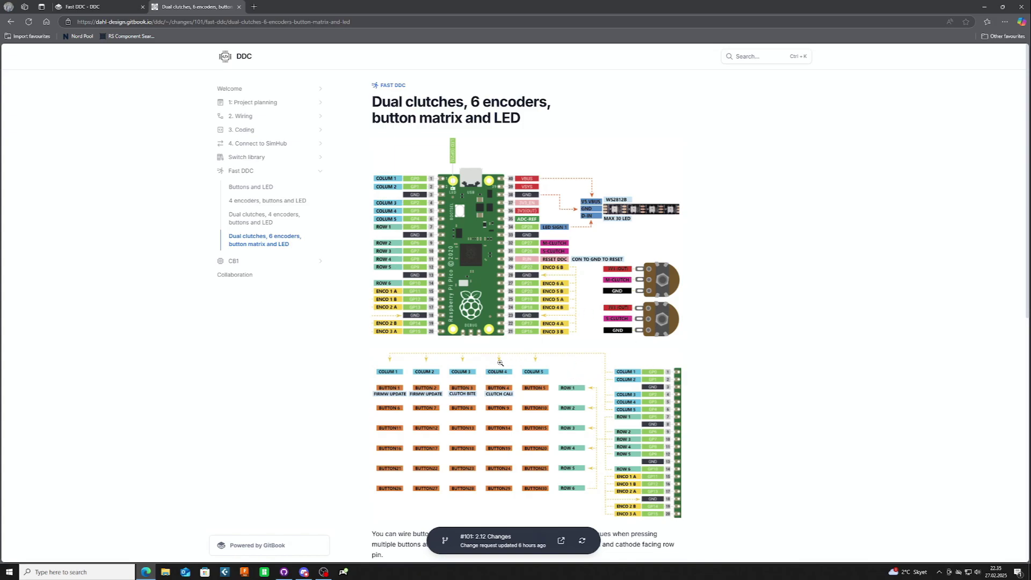
# Scroll through its Pico wiring and button-matrix diagrams, then back toward the top.
pyautogui.scroll(-1, 502, 371)
pyautogui.scroll(-1, 497, 451)
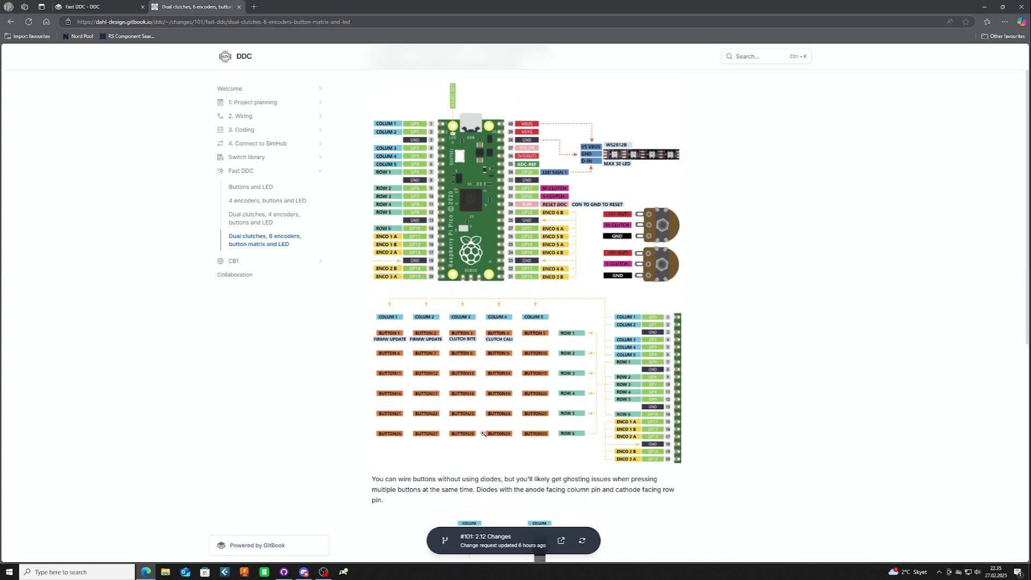
pyautogui.scroll(-1, 482, 430)
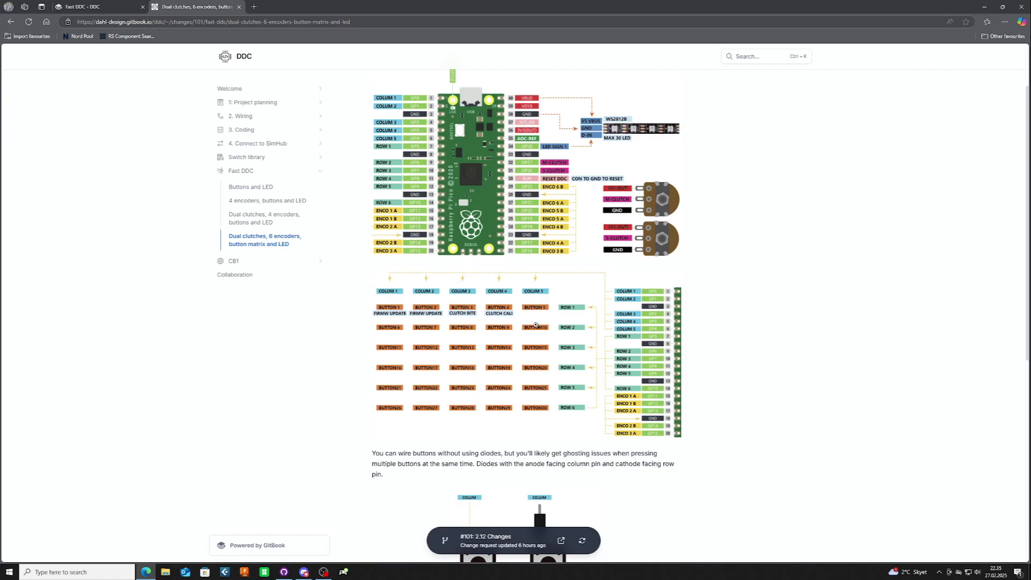
pyautogui.scroll(-3, 488, 361)
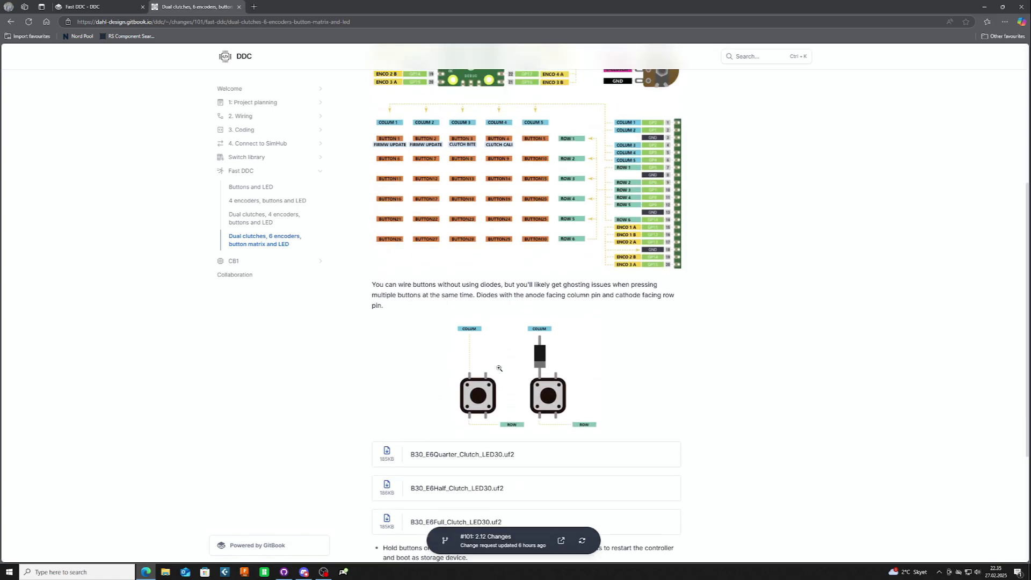
pyautogui.scroll(5, 499, 369)
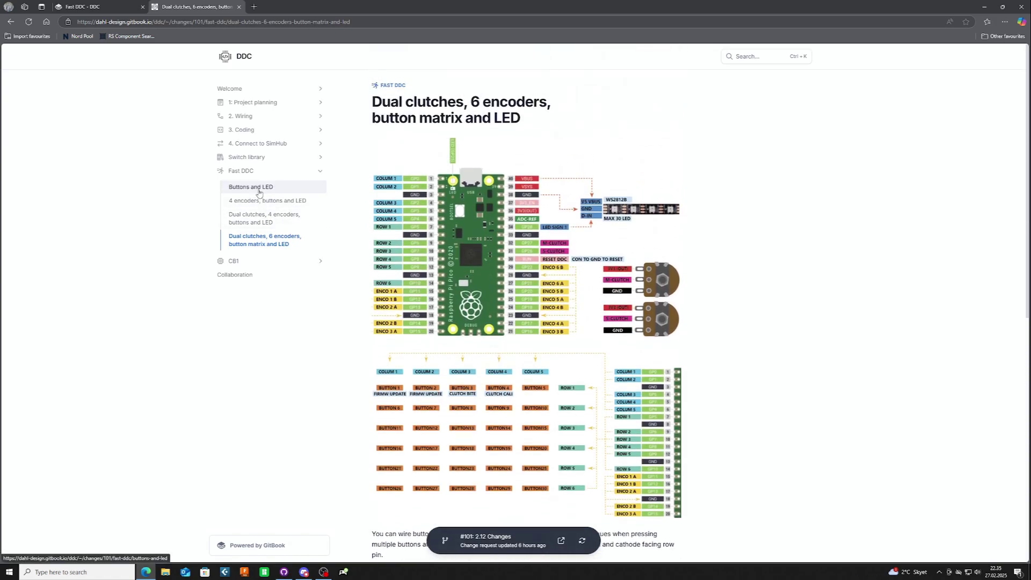
# Return to the Buttons and LED page and minimise the browser to reveal the desktop.
pyautogui.click(259, 188)
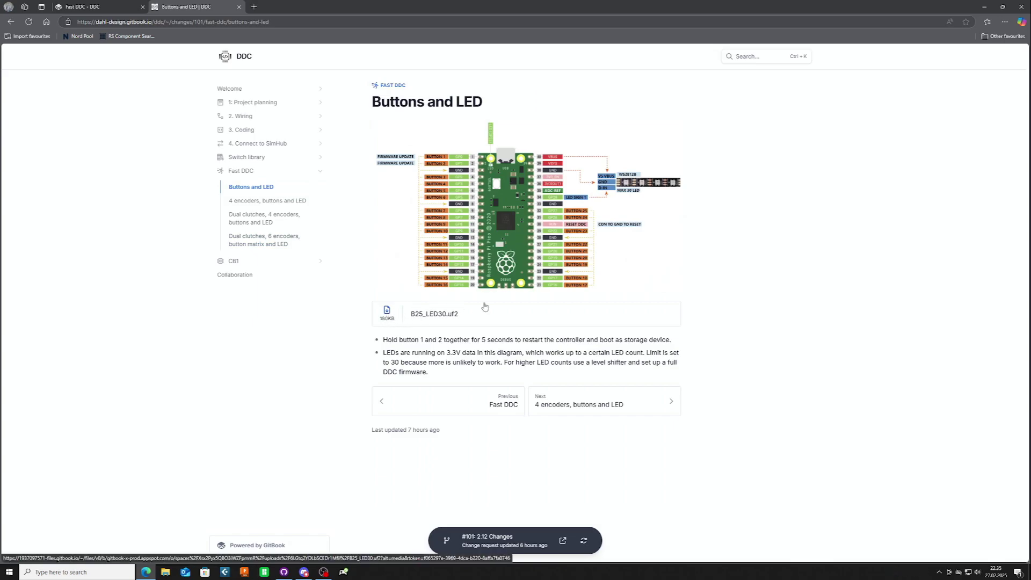
pyautogui.click(984, 7)
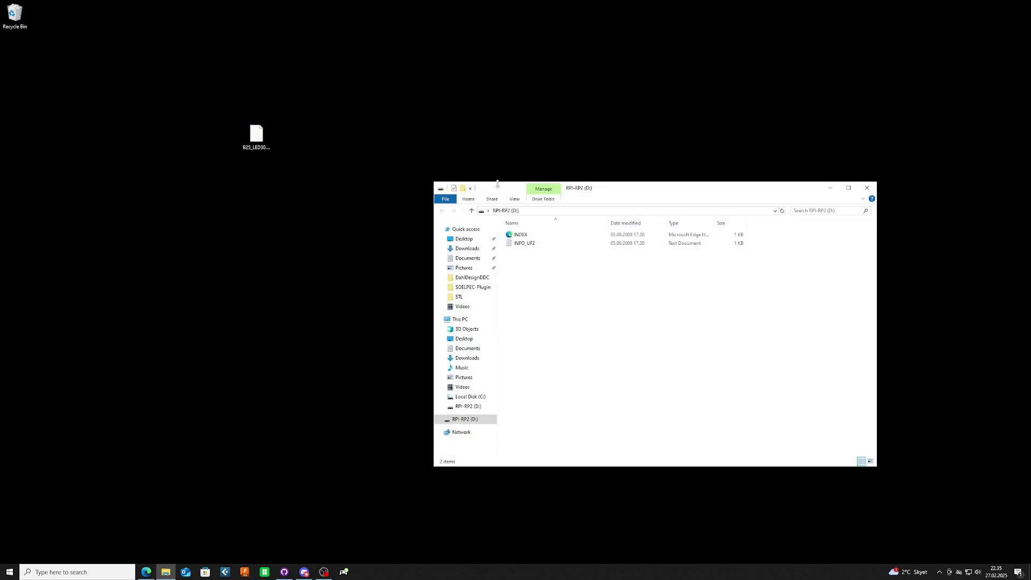
# Copy B25_LED30.uf2 from the desktop onto the RPI-RP2 (D:) drive to flash the Pico.
pyautogui.moveTo(457, 129); pyautogui.dragTo(273, 168)
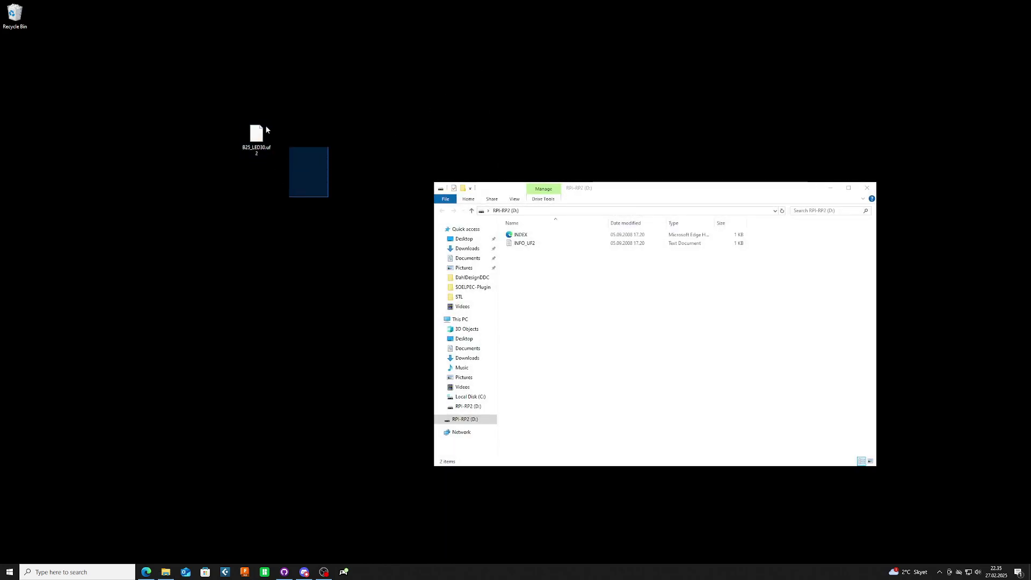
pyautogui.moveTo(266, 129); pyautogui.dragTo(596, 303)
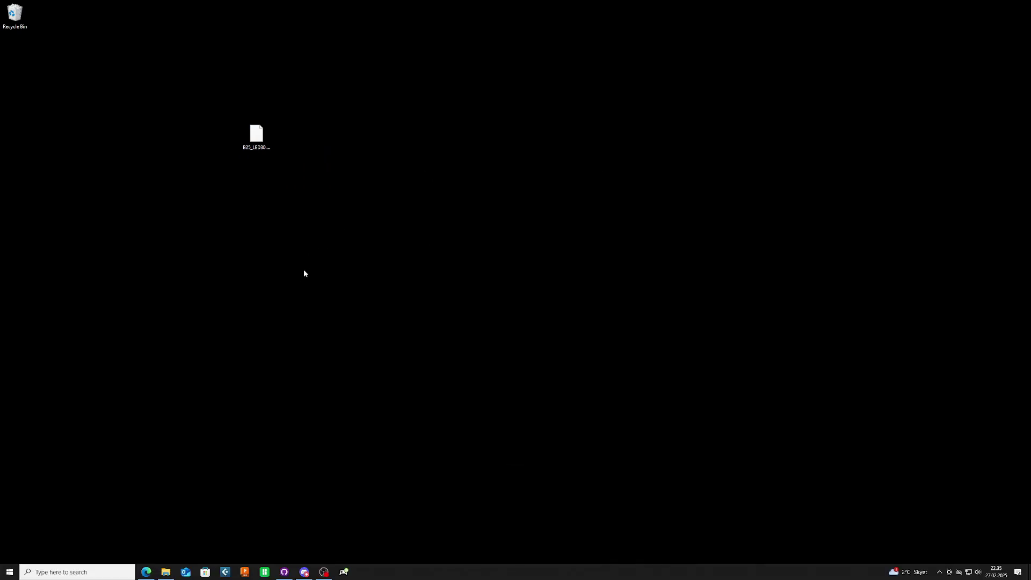
pyautogui.click(345, 572)
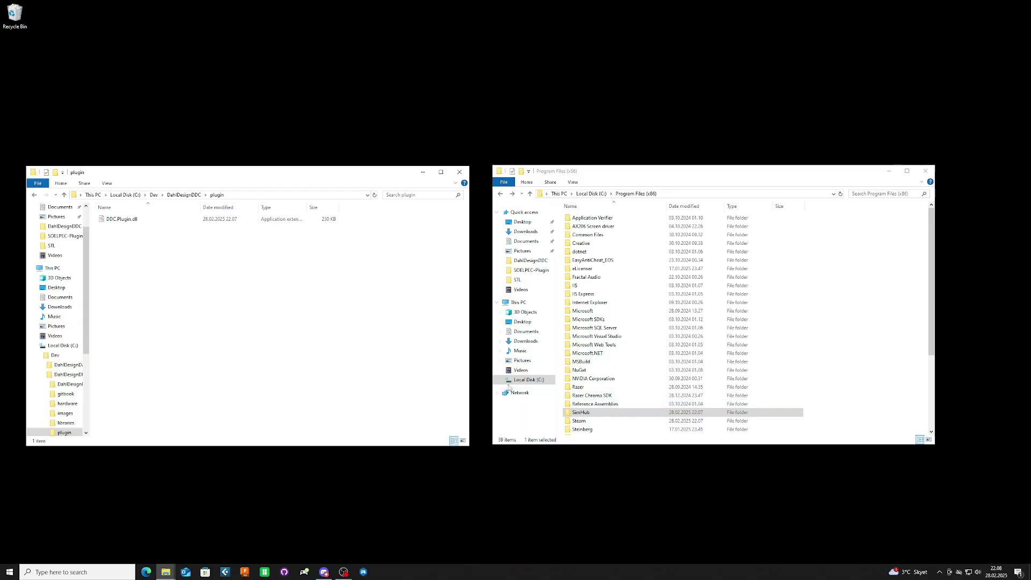
# Move DDC.Plugin.dll from the DahlDesignDDC folder into SimHub's Program Files (x86) folder, then launch SimHub.
pyautogui.click(344, 572)
pyautogui.click(344, 572)
pyautogui.click(183, 195)
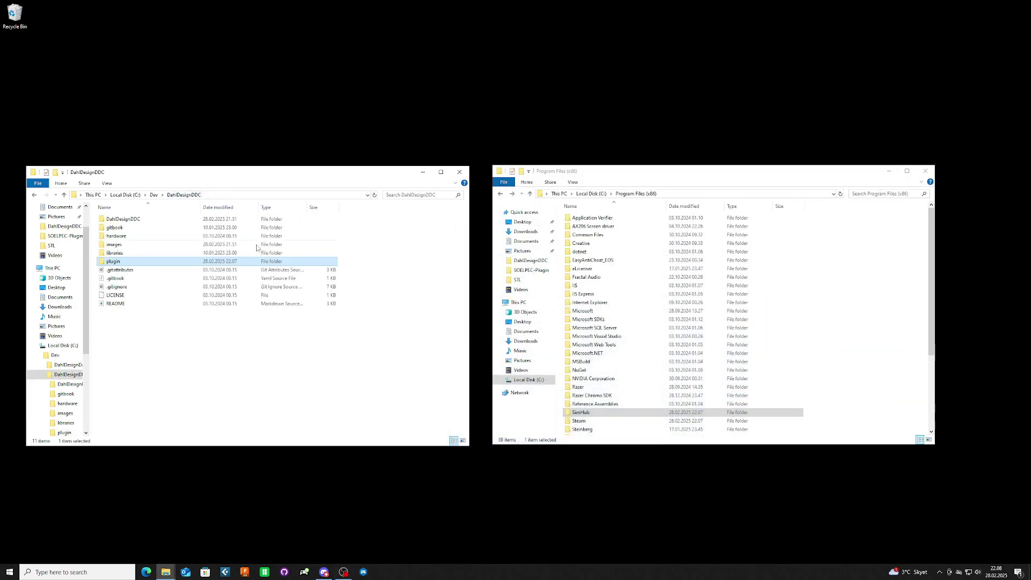
pyautogui.doubleClick(133, 263)
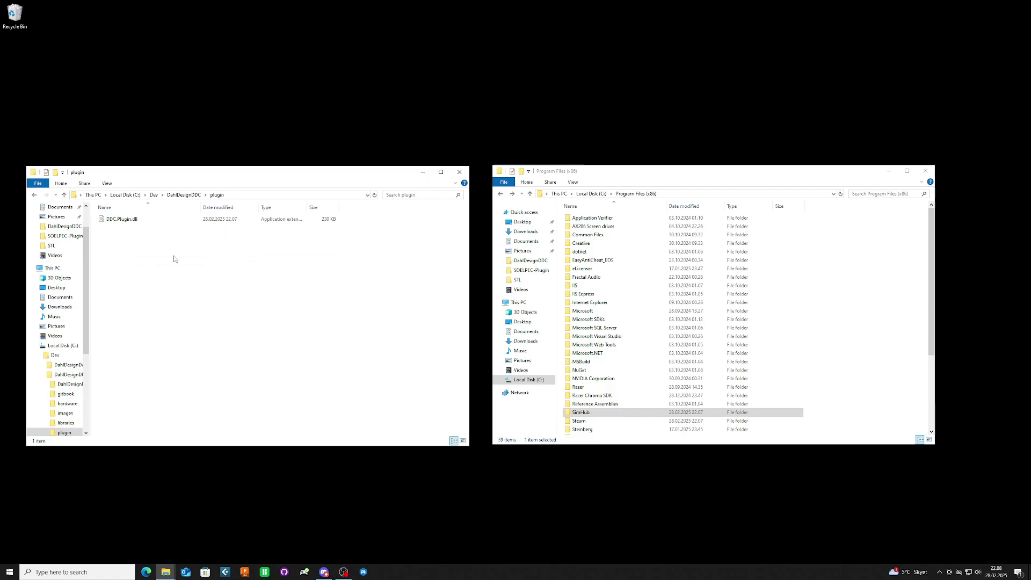
pyautogui.moveTo(129, 219); pyautogui.dragTo(580, 403)
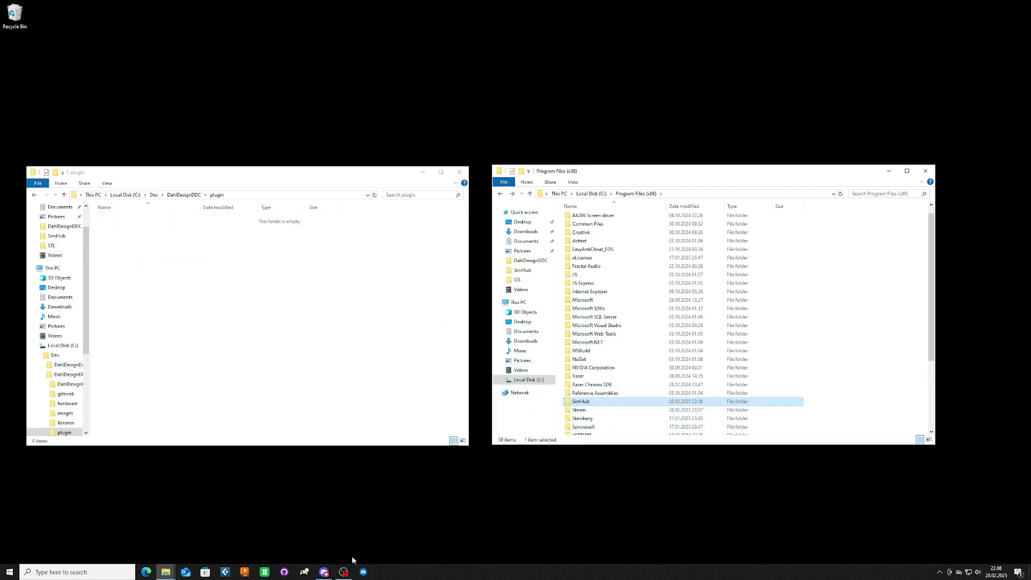
pyautogui.click(364, 572)
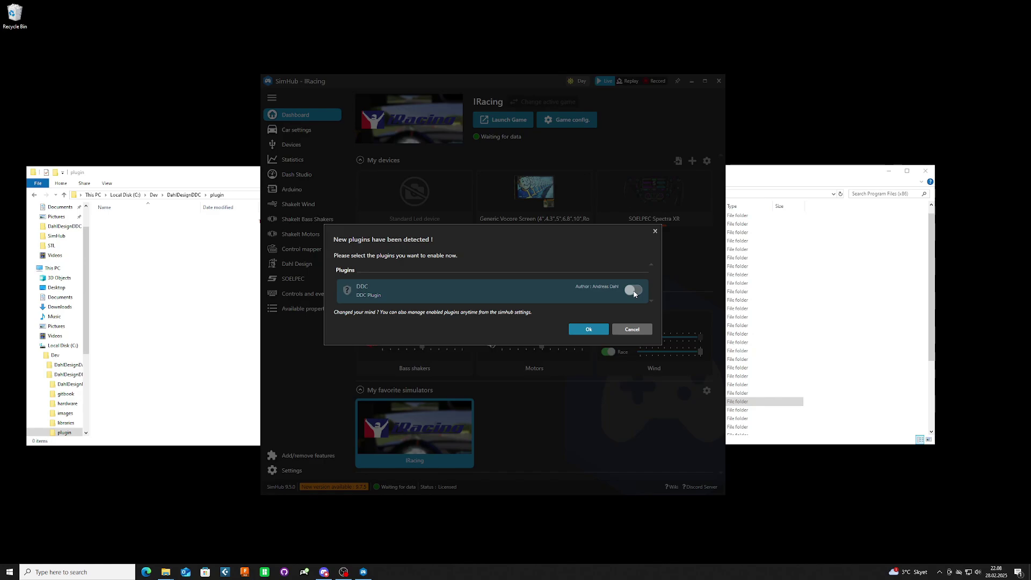
# Switch on the DDC plugin in the new-plugins dialog and confirm with Ok.
pyautogui.click(635, 291)
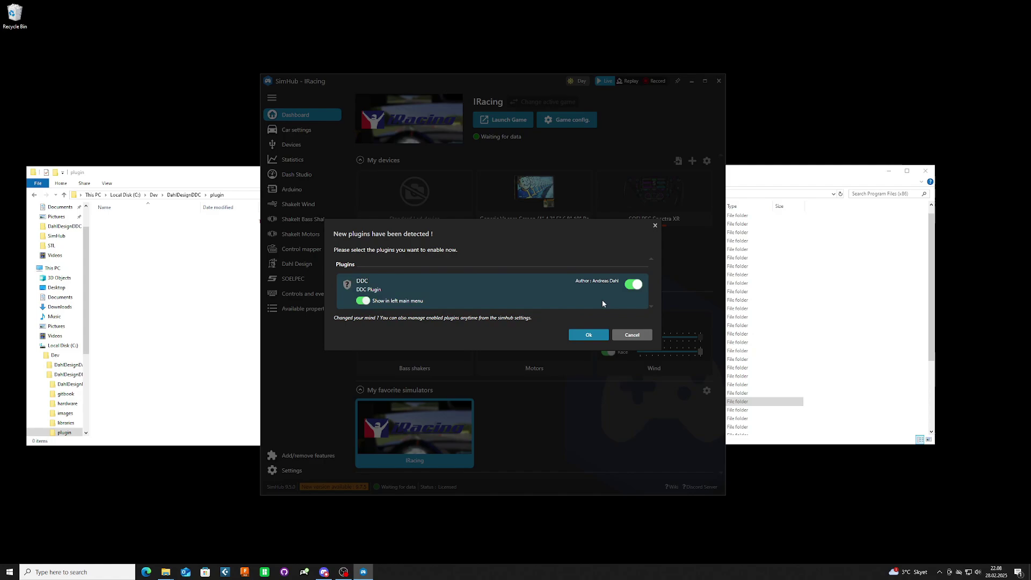
pyautogui.click(588, 336)
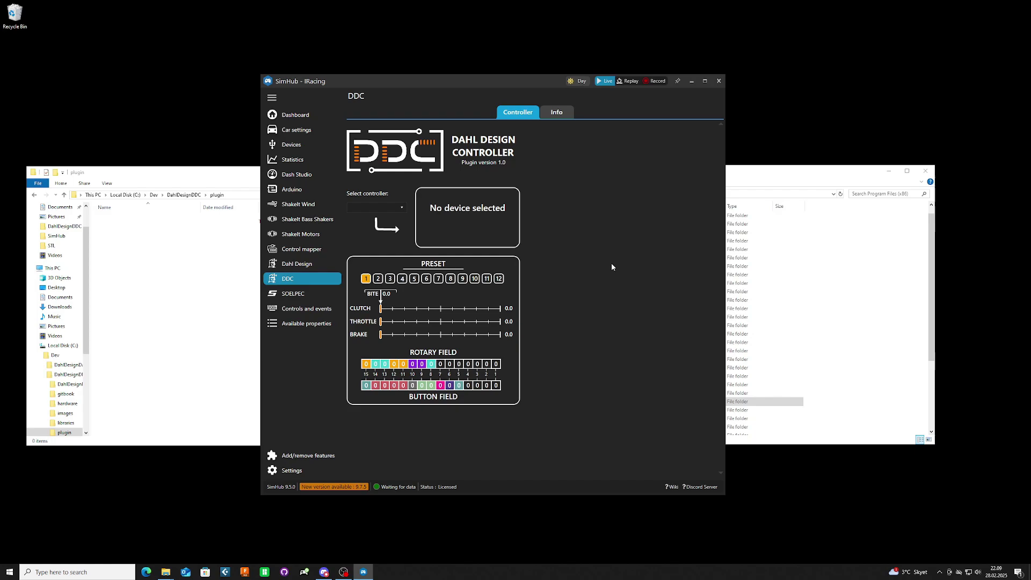
pyautogui.click(310, 325)
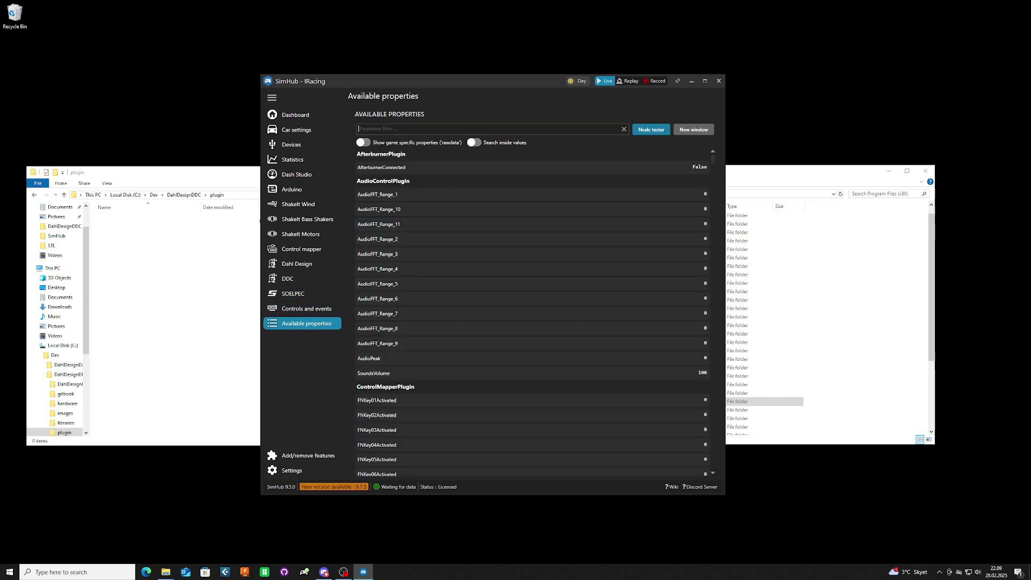
pyautogui.write('ddc')
pyautogui.moveTo(714, 172); pyautogui.dragTo(720, 245)
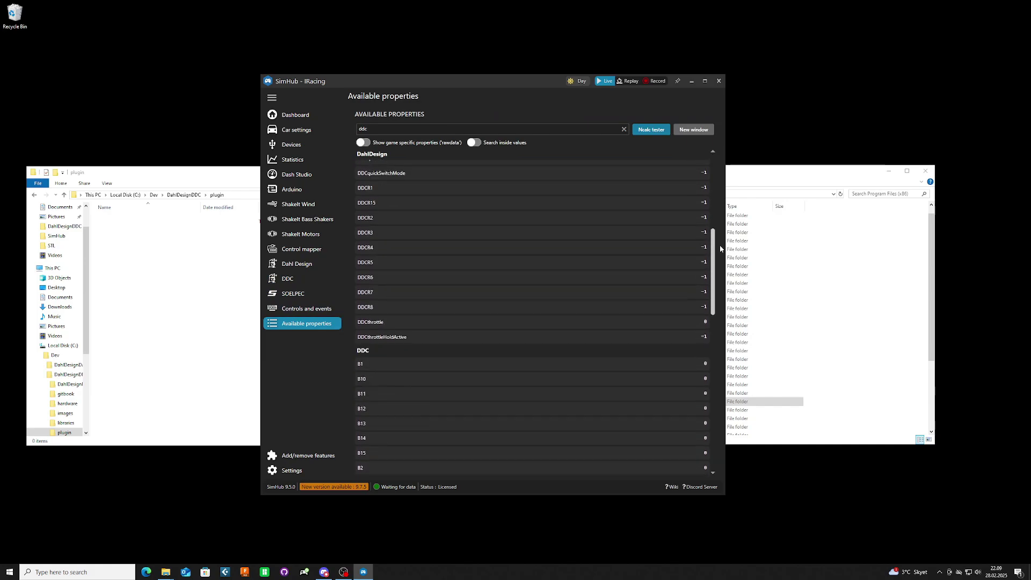
pyautogui.scroll(-5, 598, 268)
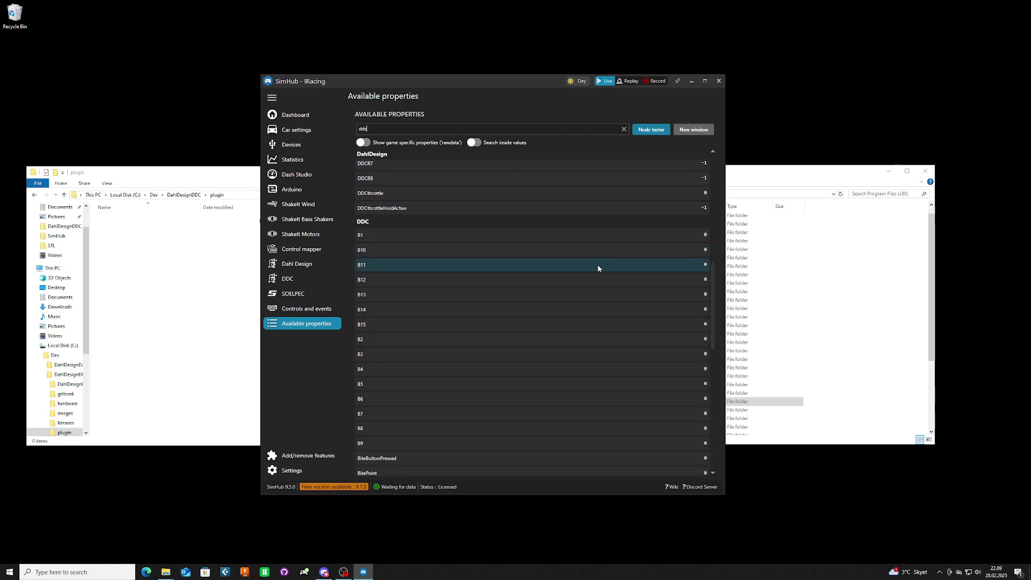
pyautogui.scroll(-2, 598, 268)
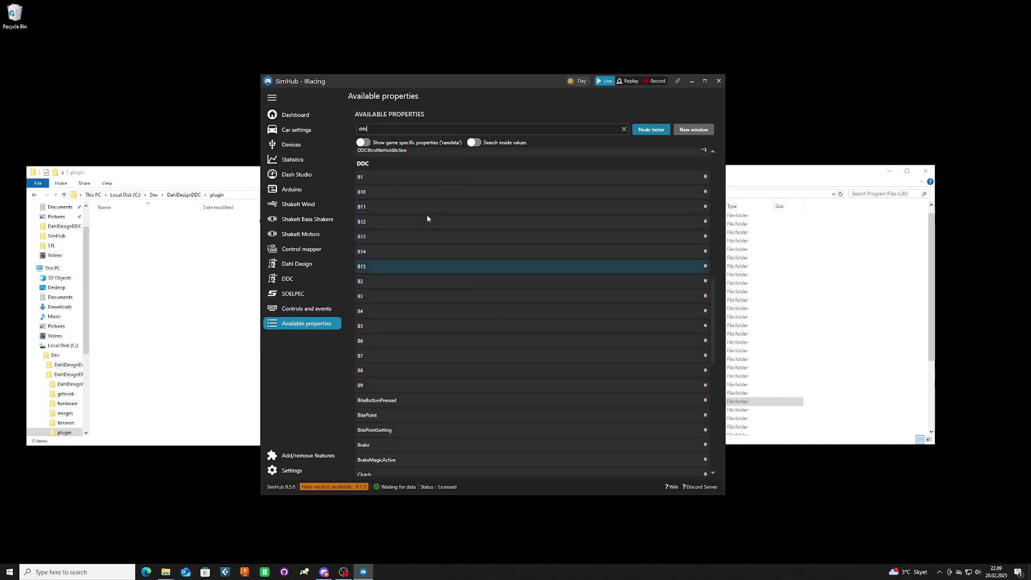
pyautogui.scroll(-1, 508, 317)
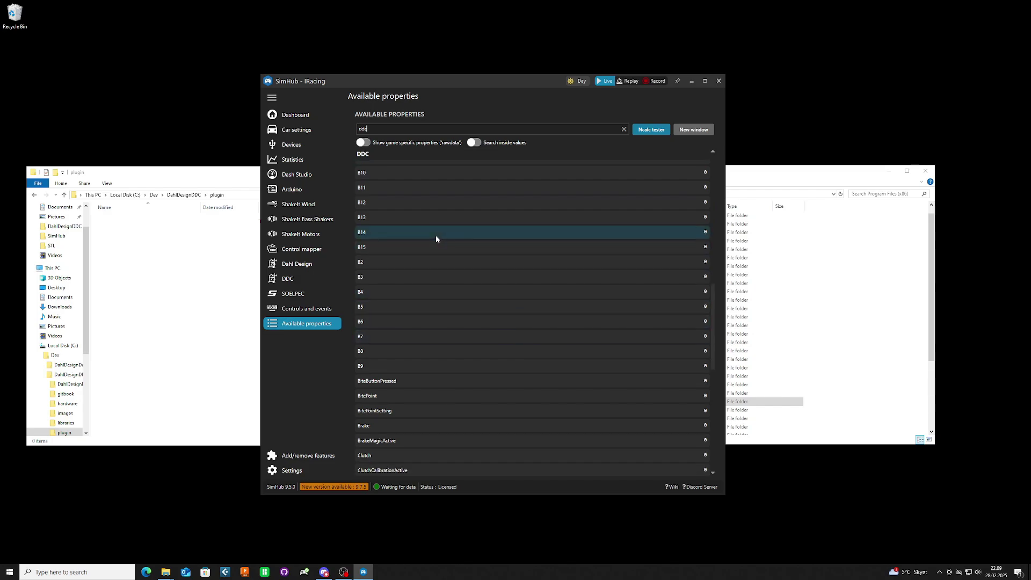
pyautogui.scroll(-12, 490, 336)
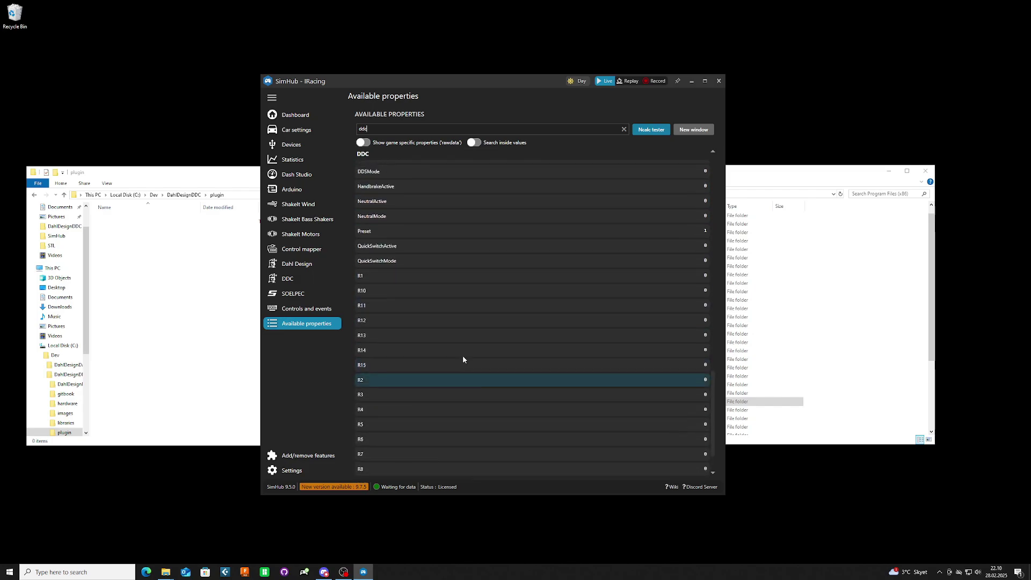
pyautogui.scroll(8, 475, 336)
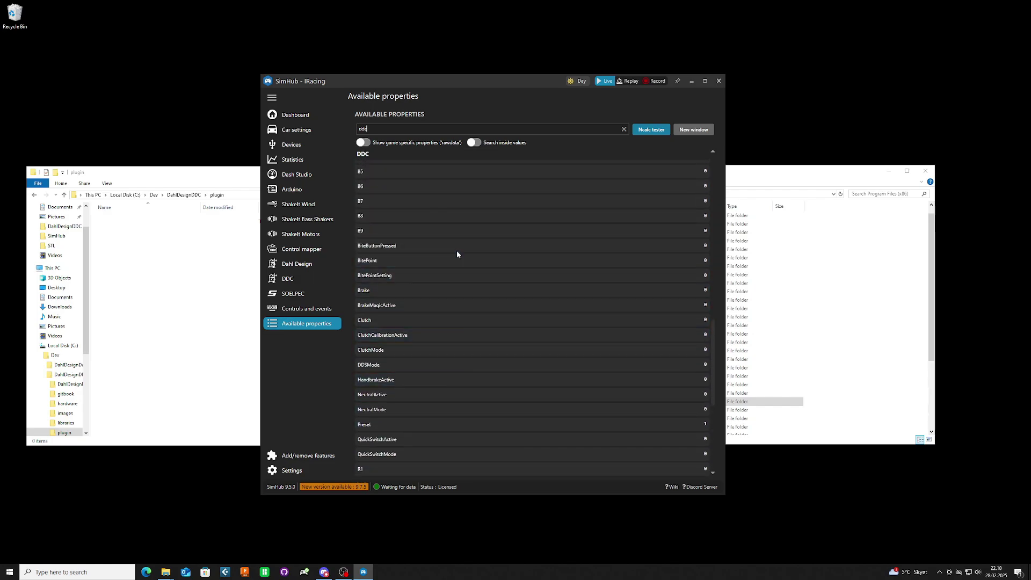
pyautogui.scroll(-2, 483, 349)
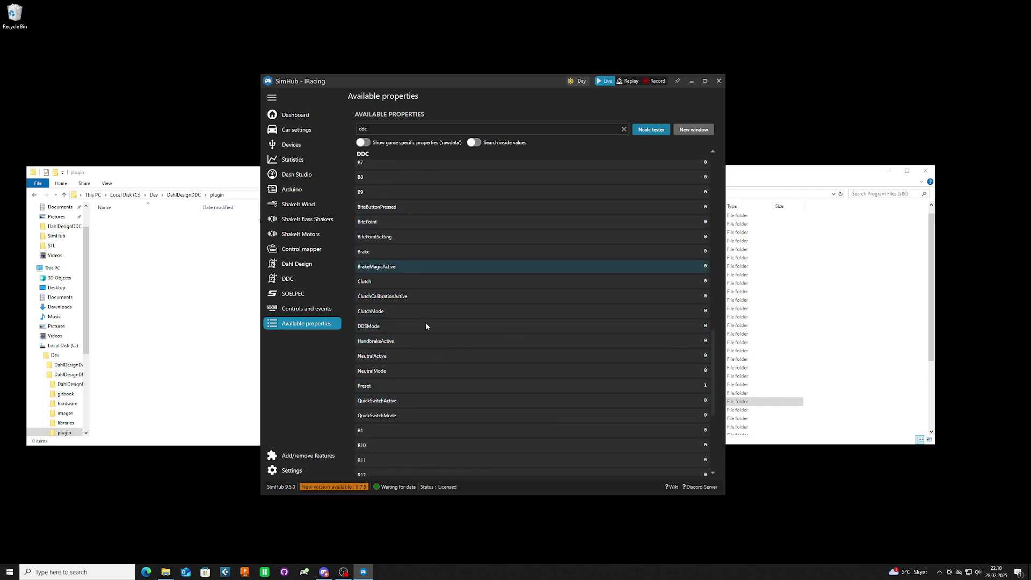
pyautogui.scroll(8, 623, 371)
pyautogui.scroll(4, 623, 369)
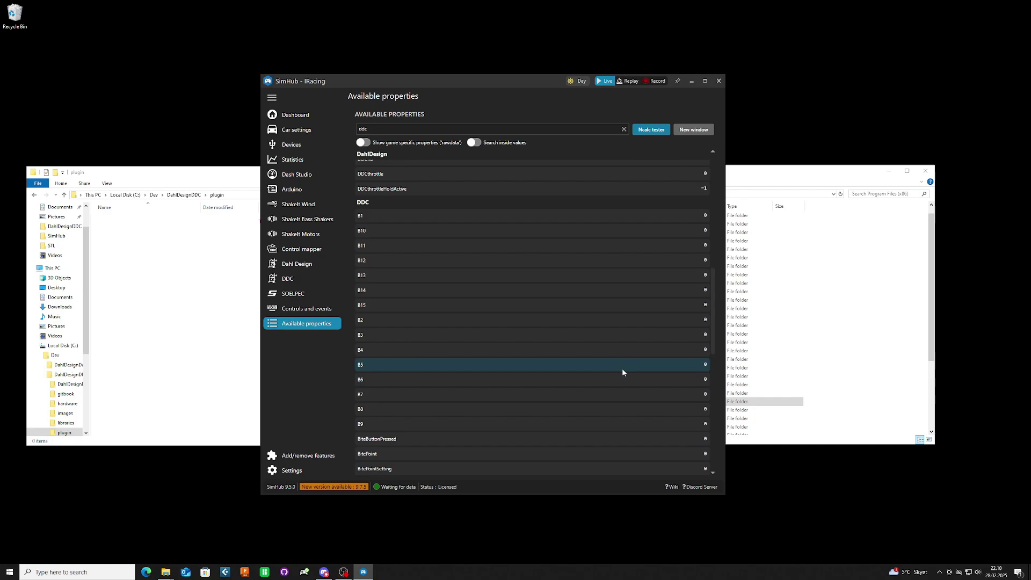
pyautogui.click(624, 129)
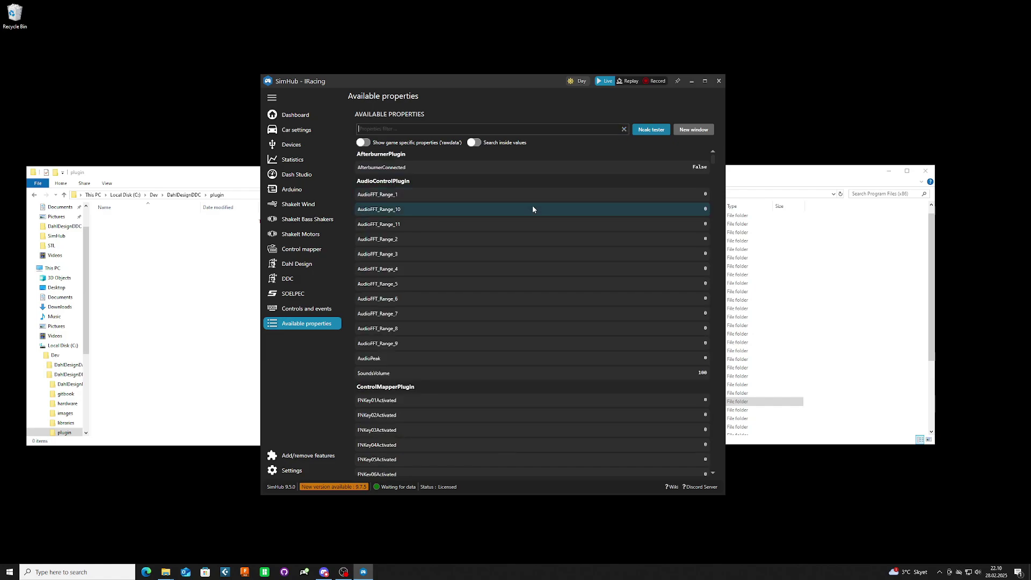
pyautogui.click(289, 279)
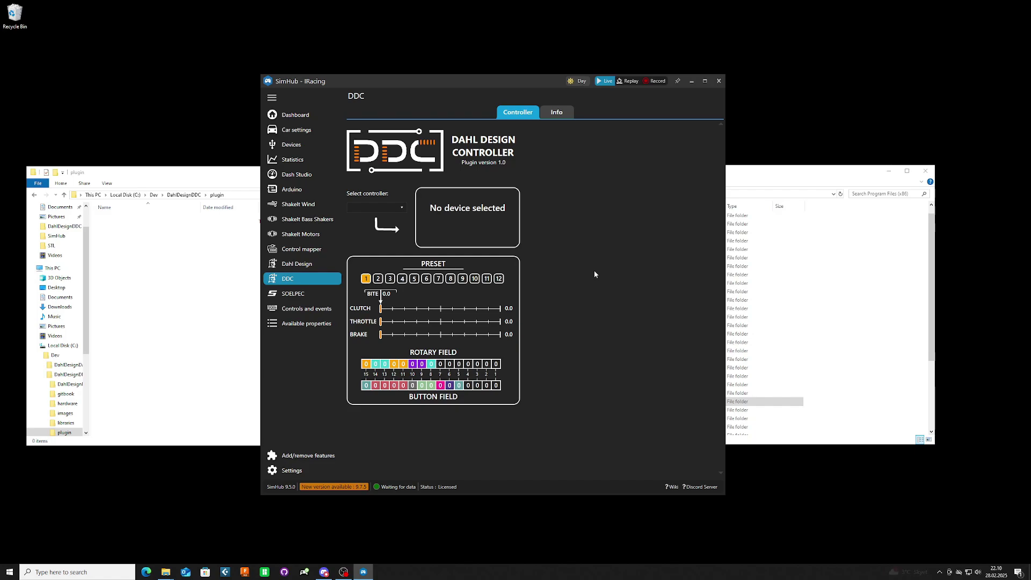
# Choose SOELPEC Spectra XR from the Select controller dropdown once the wheel is listed.
pyautogui.click(400, 208)
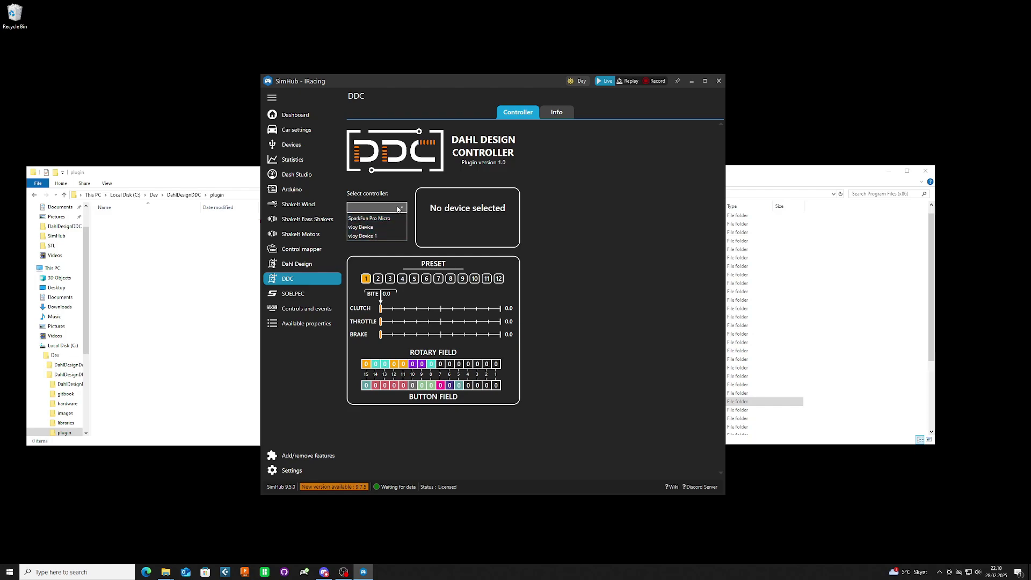
pyautogui.click(399, 209)
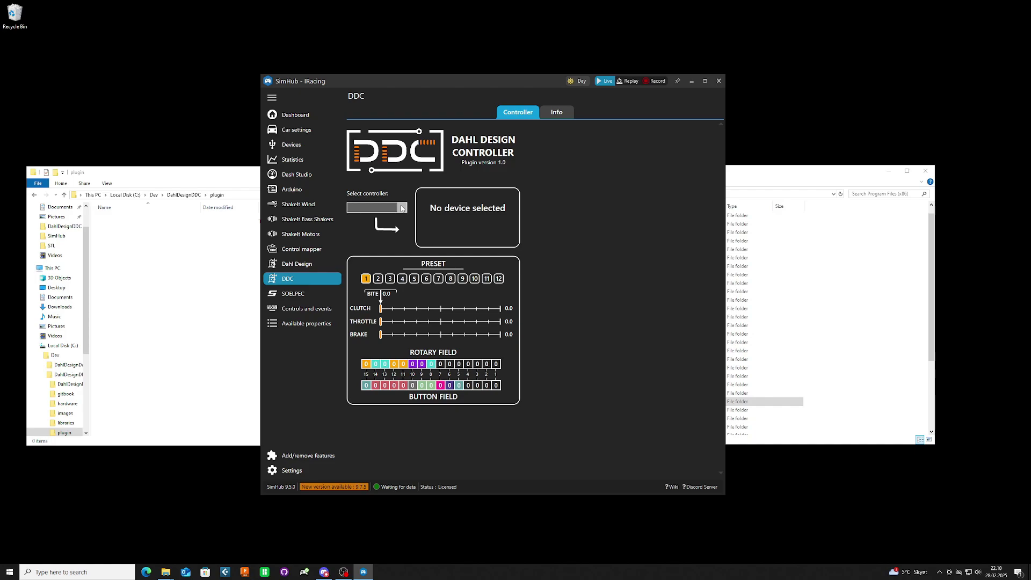
pyautogui.click(402, 209)
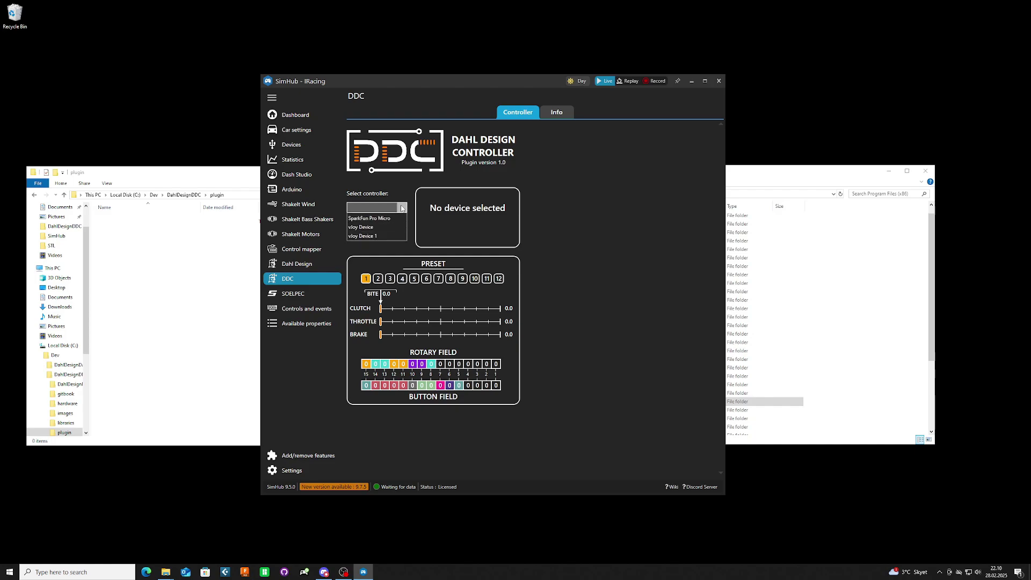
pyautogui.click(403, 209)
pyautogui.click(402, 209)
pyautogui.click(403, 210)
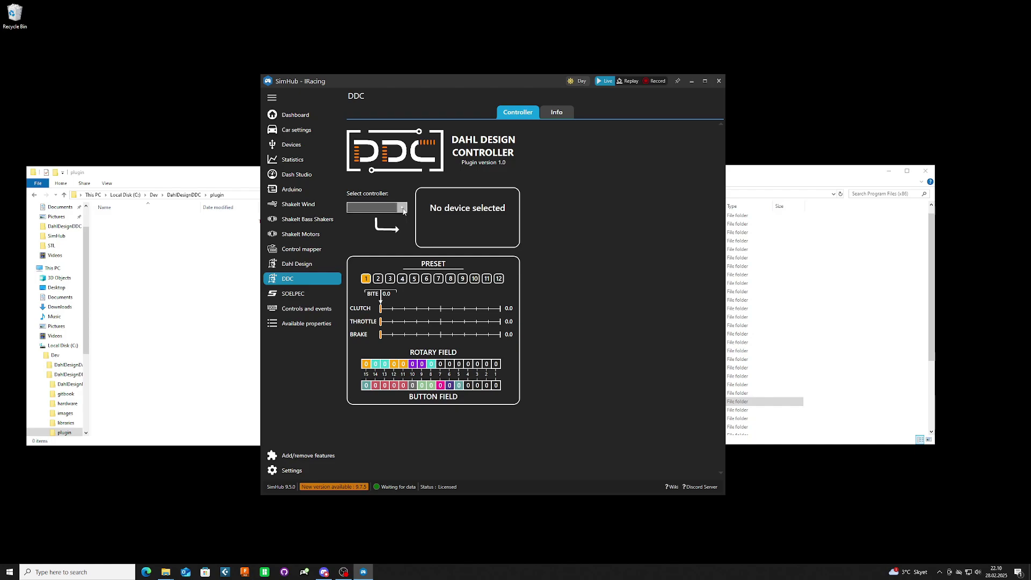
pyautogui.click(403, 210)
pyautogui.click(403, 210)
pyautogui.click(403, 210)
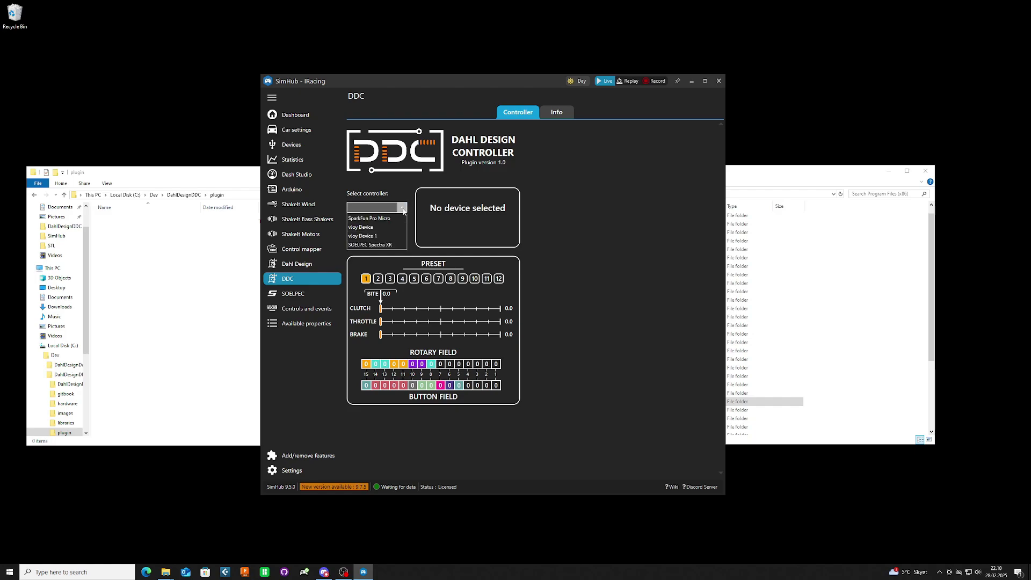
pyautogui.click(386, 246)
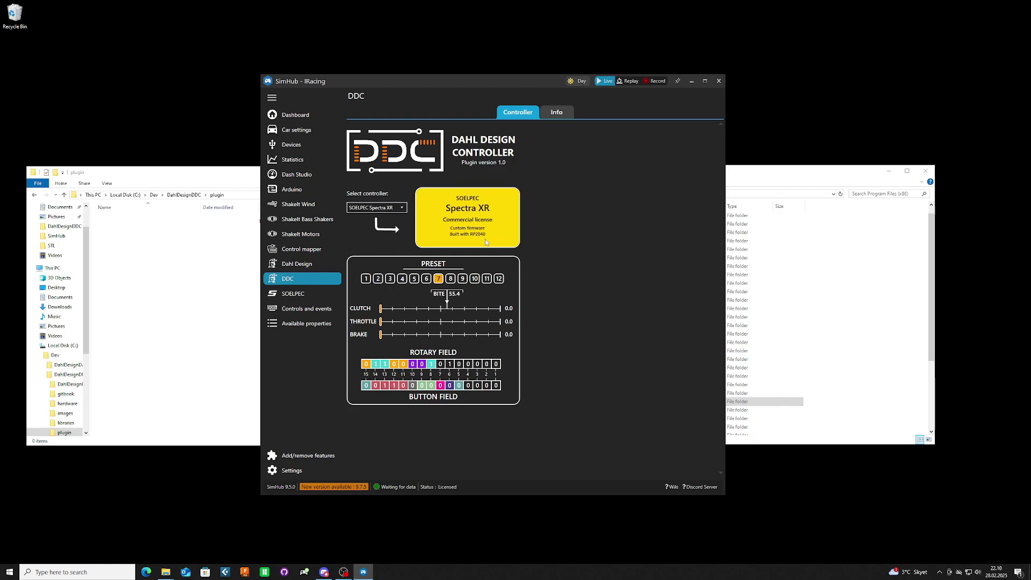